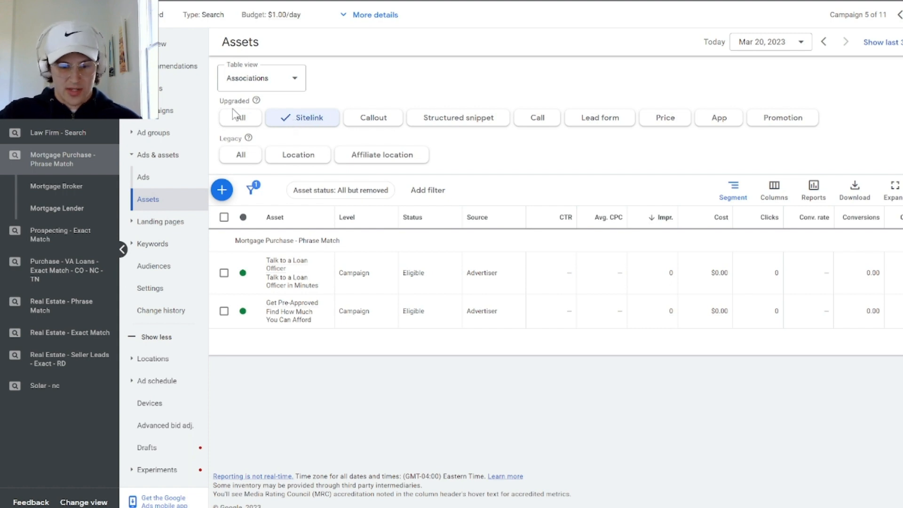
Start new sitelink assets for the Mortgage Purchase - Phrase Match campaign and set the text of sitelink 1 to "Contact Us".
left_click(239, 122)
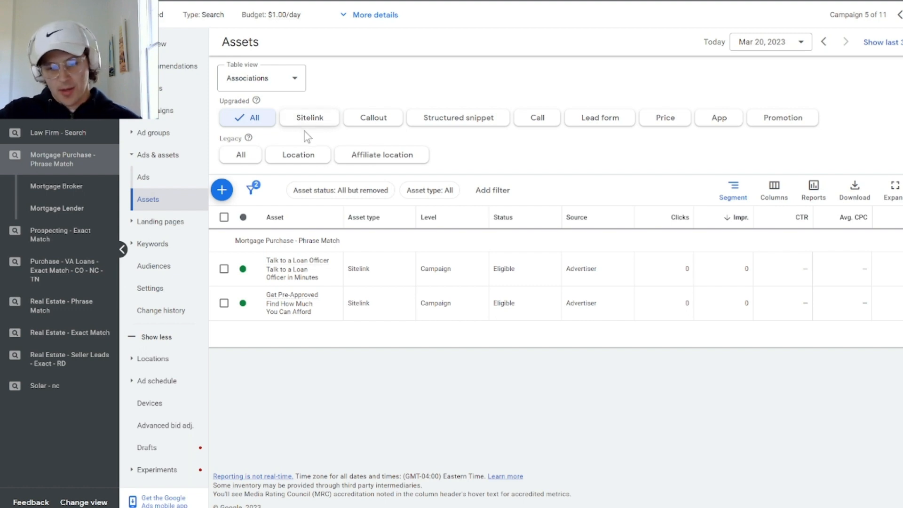
left_click(304, 121)
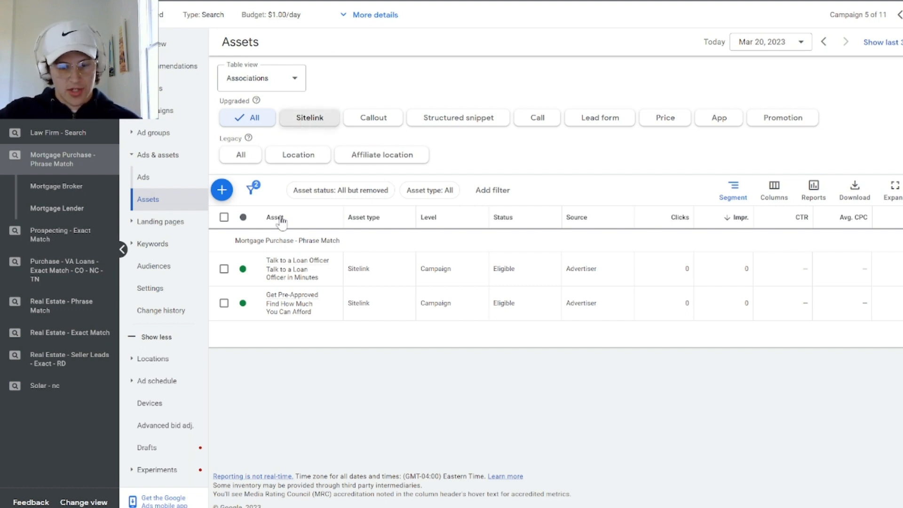
left_click(223, 193)
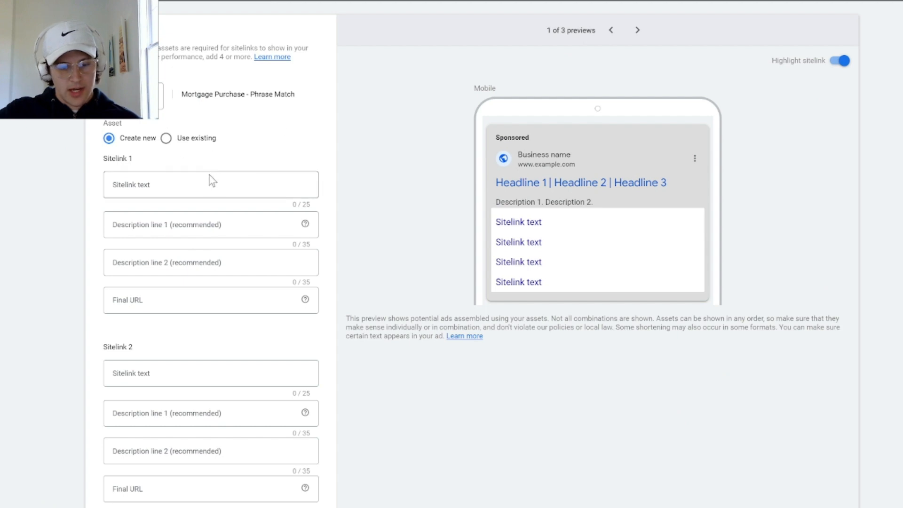
left_click(170, 187)
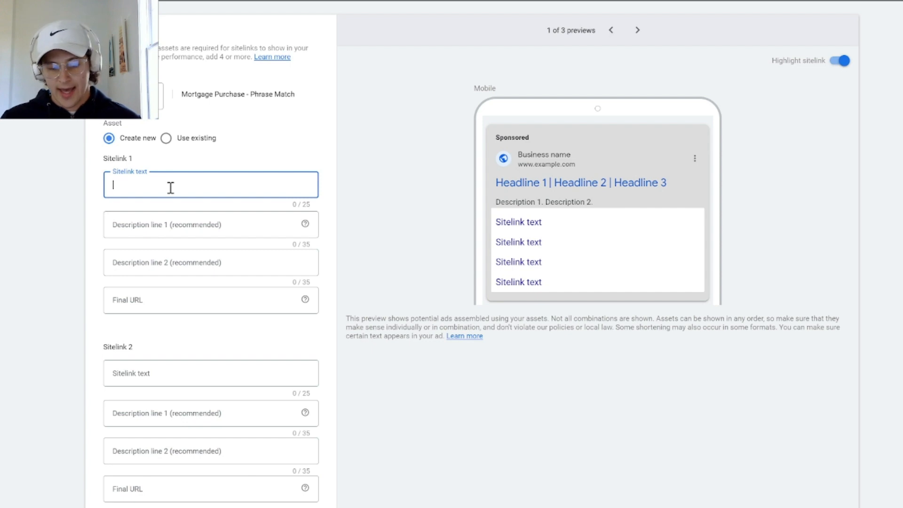
type("Contac")
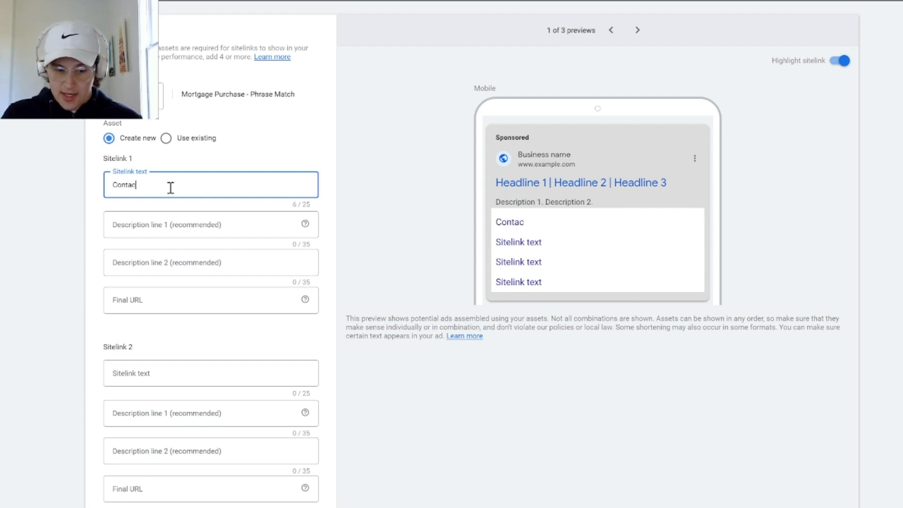
type("t Us")
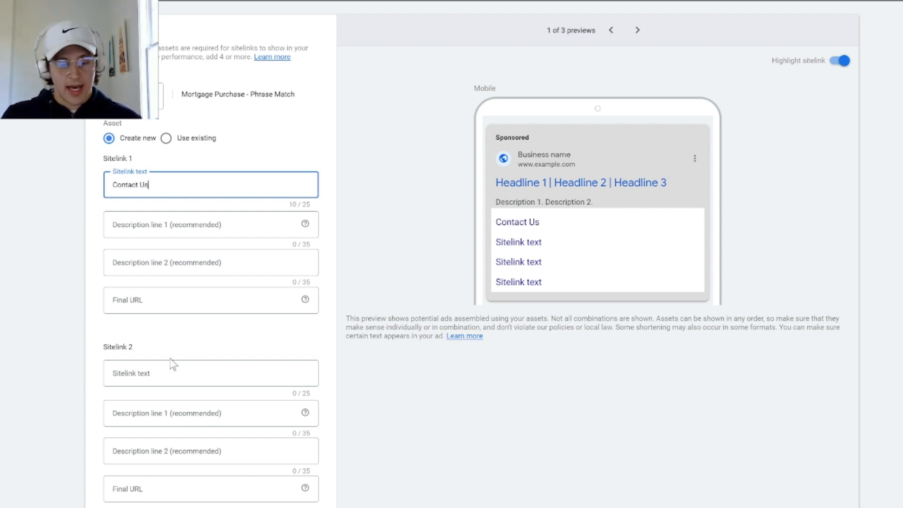
Set the text of sitelink 2 to "Mortgage Calculator".
left_click(148, 372)
type("Mort")
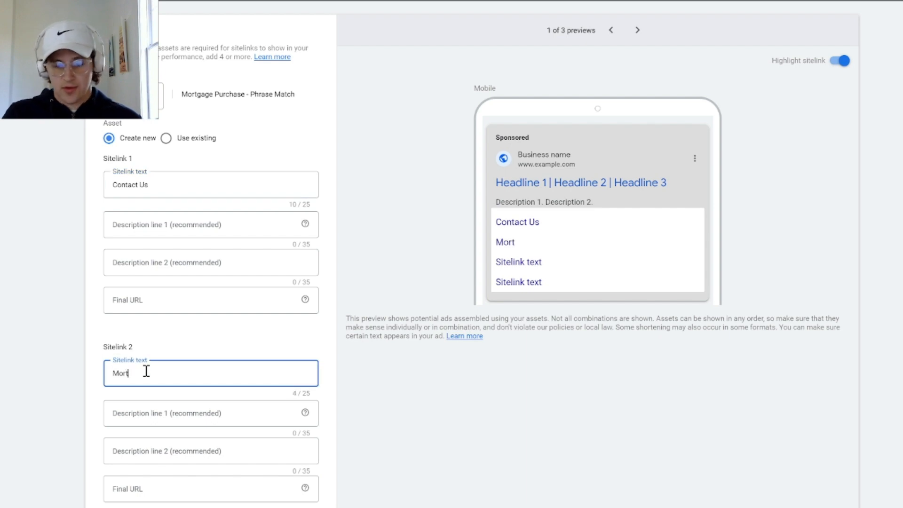
type("gage Caclu")
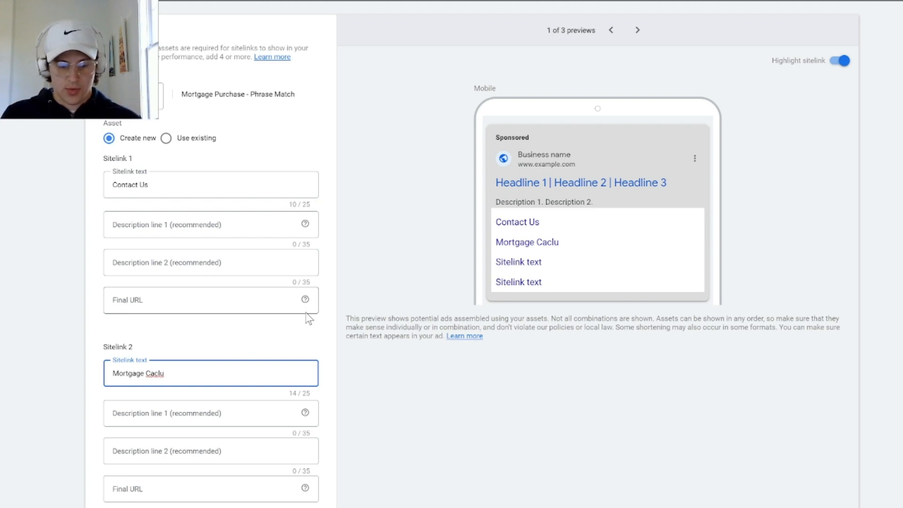
key("BackSpace")
key("BackSpace")
type("ulator")
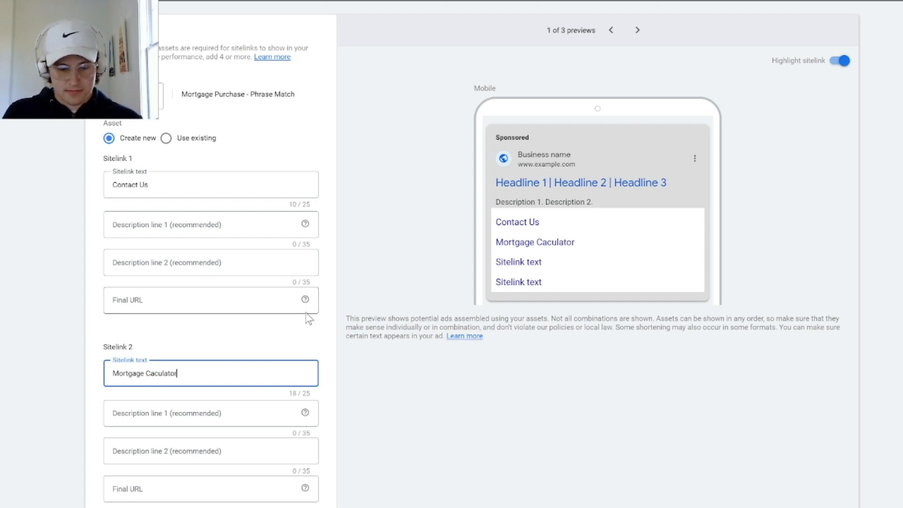
double_click(160, 374)
type("Calculator")
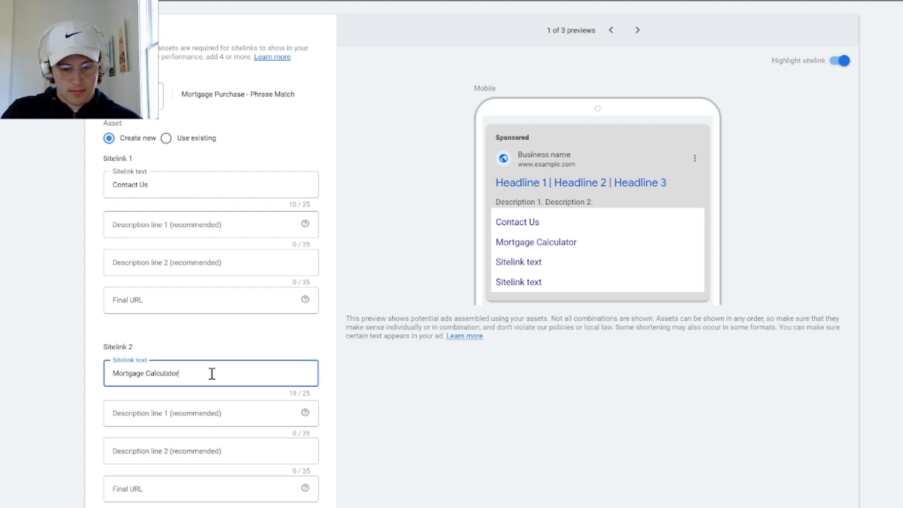
Set the text of sitelink 3 to "Home Prices".
scroll(221, 366, "down", 7)
left_click(179, 228)
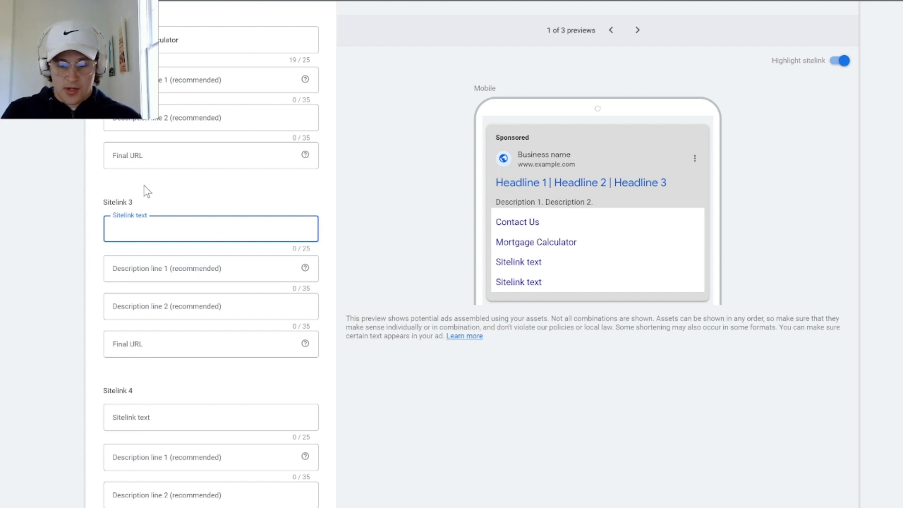
type("Home")
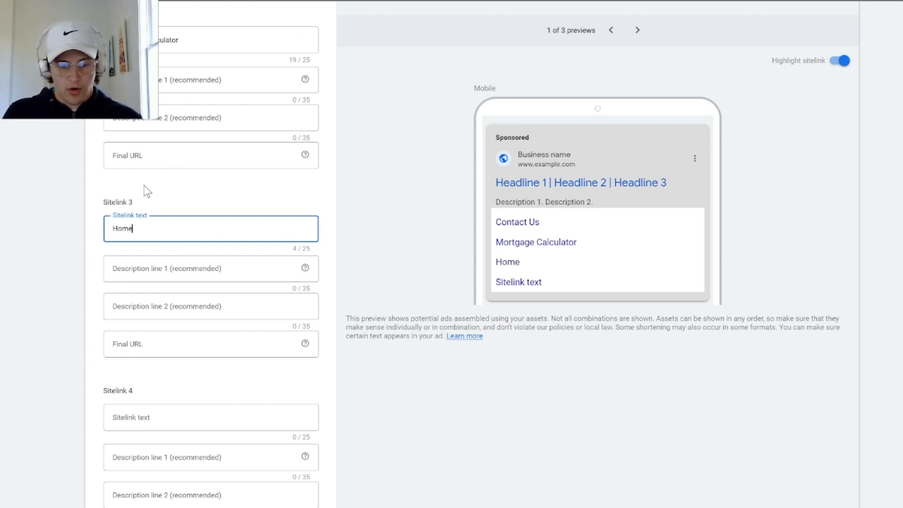
type(" Prices")
Set the text of sitelink 4 to "Meet The Team".
scroll(252, 403, "down", 2)
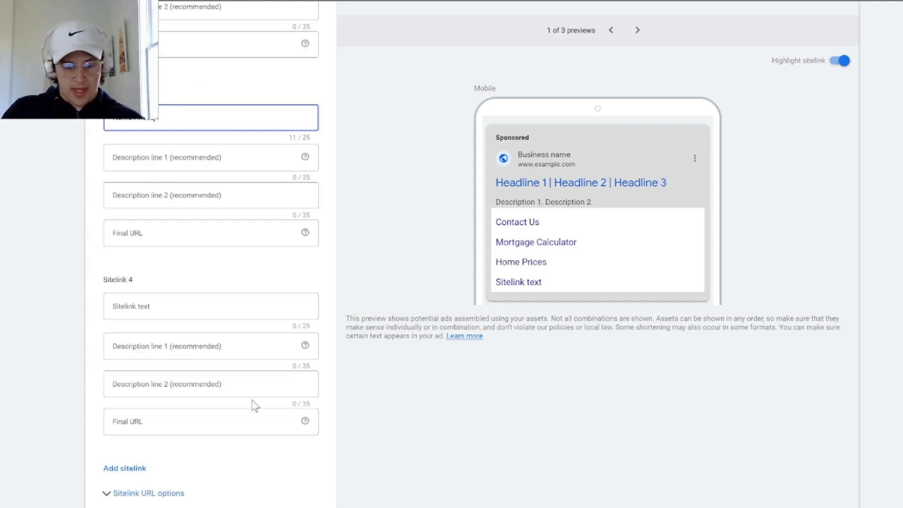
left_click(207, 304)
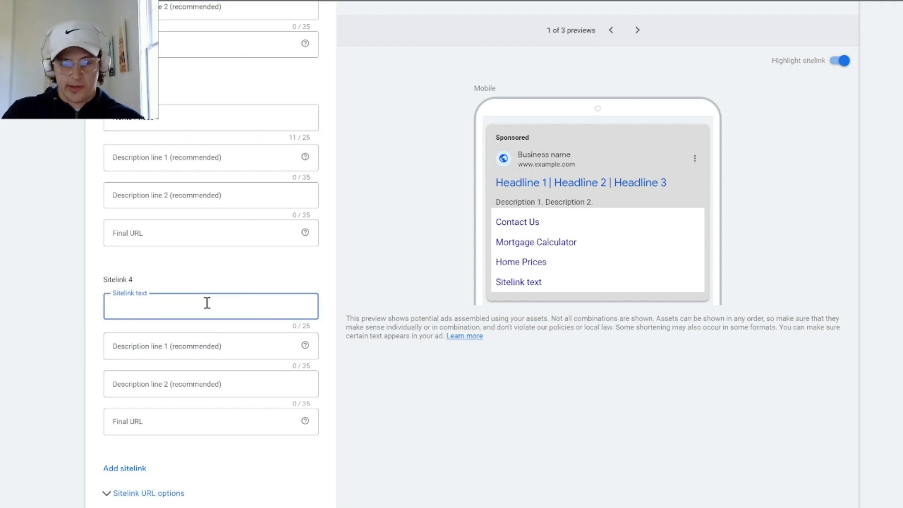
type("Me")
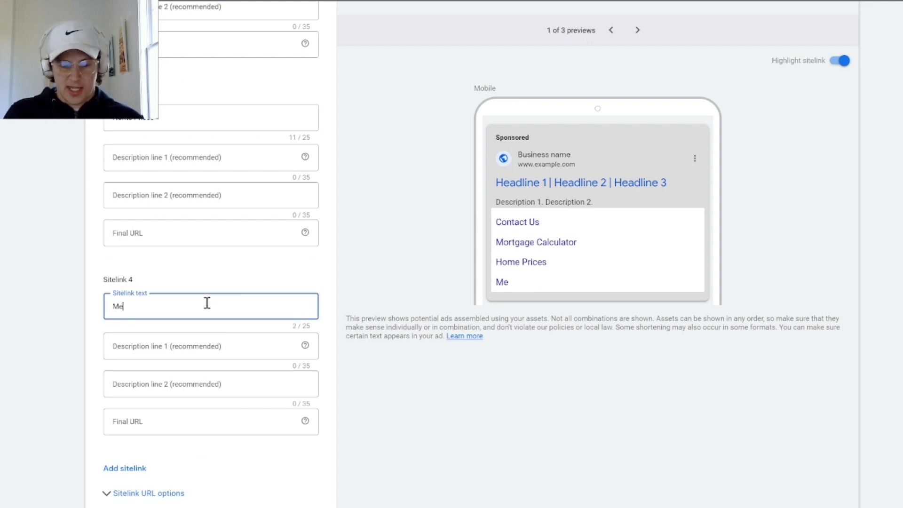
type("et The TEam")
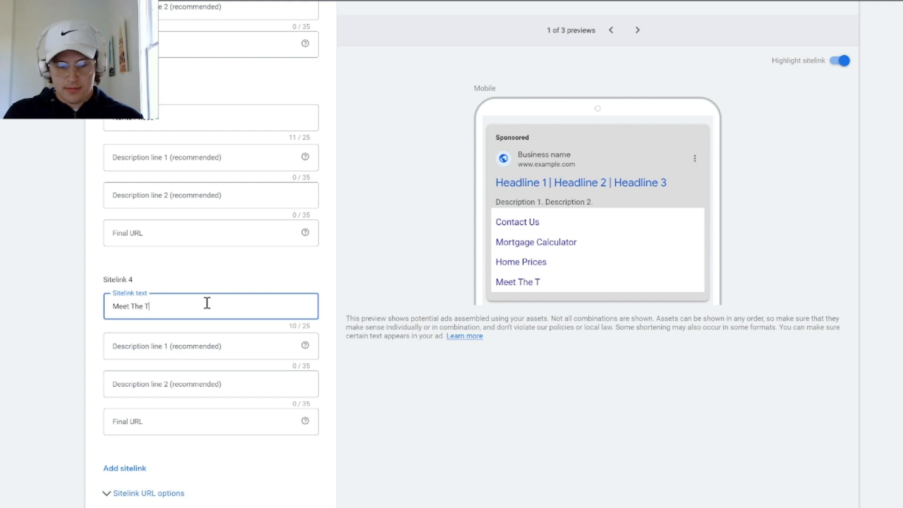
key("BackSpace")
key("BackSpace")
key("BackSpace")
type("eam")
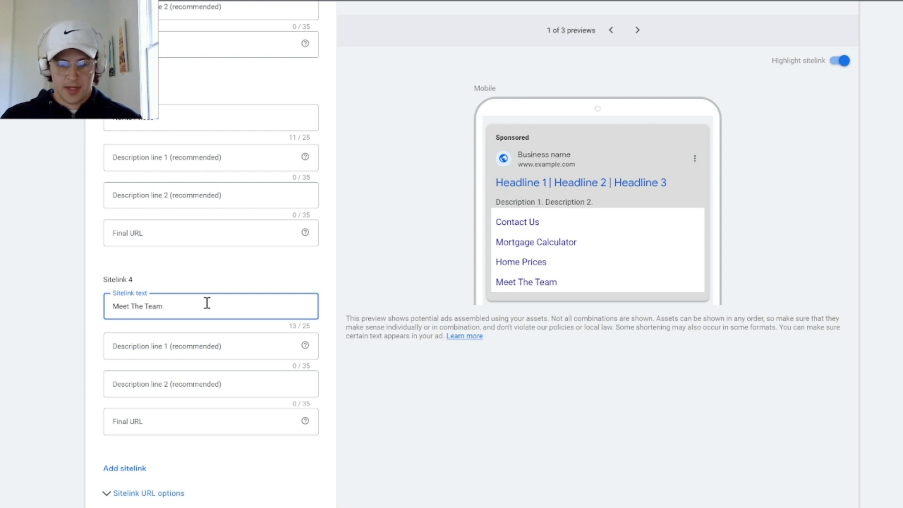
Replace the text of sitelink 4 with "Find a Loan Officers".
triple_click(160, 311)
key("BackSpace")
type("Loan")
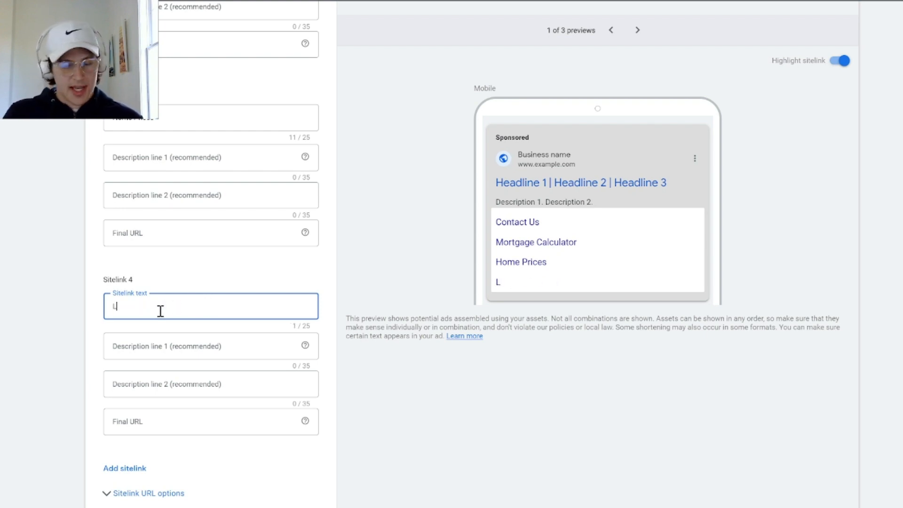
key("BackSpace")
key("BackSpace")
key("BackSpace")
type("Find a Loan Officers")
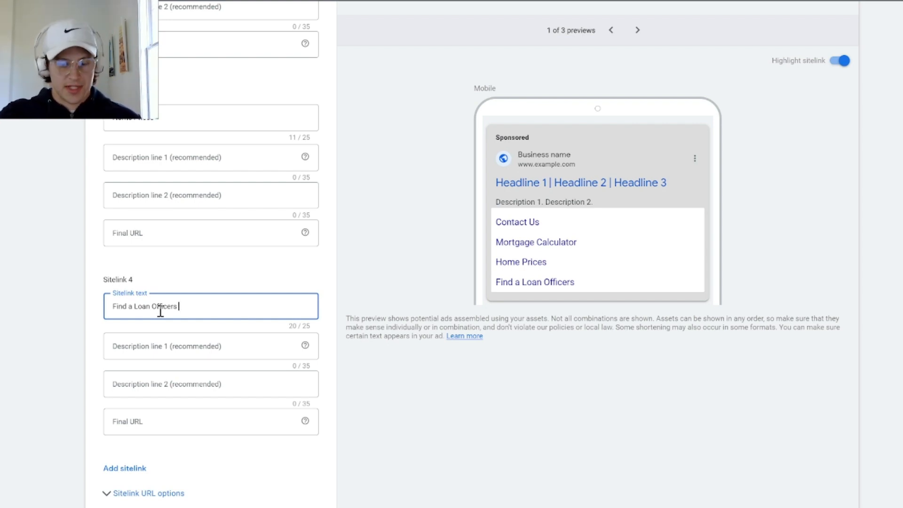
Review the sitelink description lines, final URL fields and sitelink URL options, and discard the new sitelinks without saving.
scroll(245, 364, "up", 7)
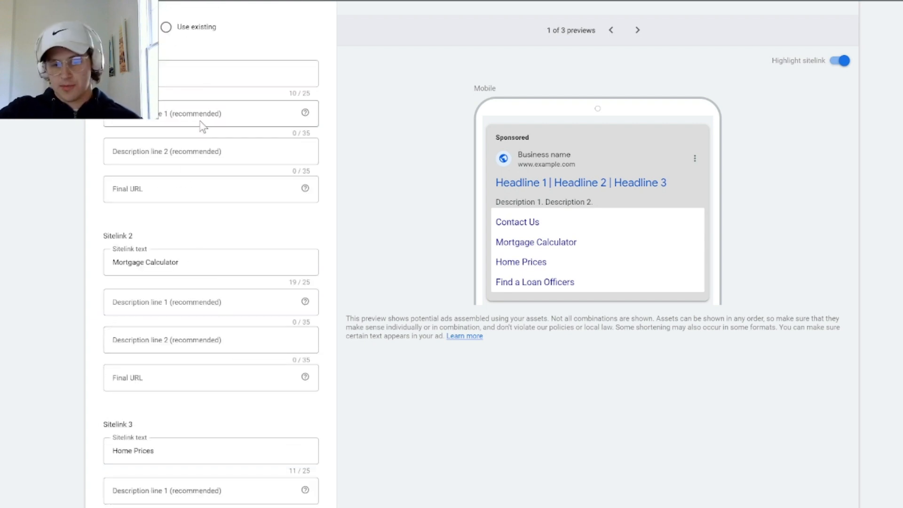
left_click(200, 116)
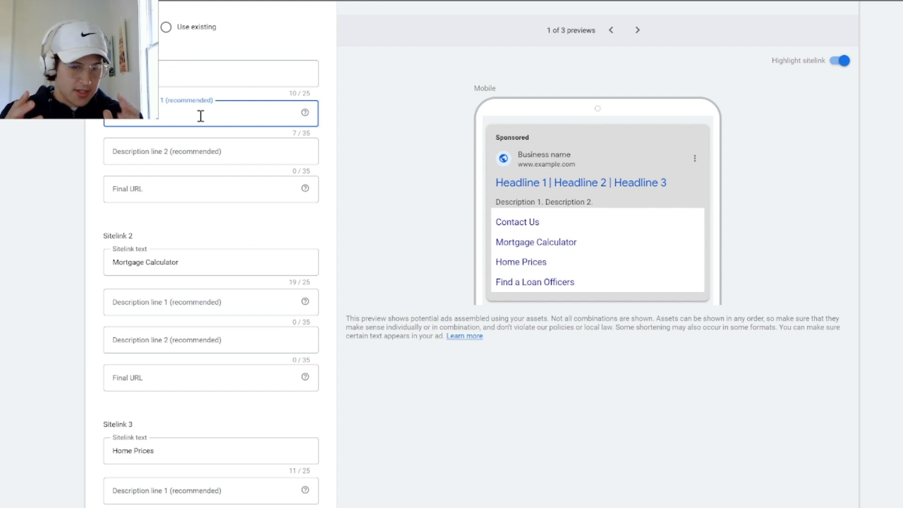
scroll(200, 115, "down", 2)
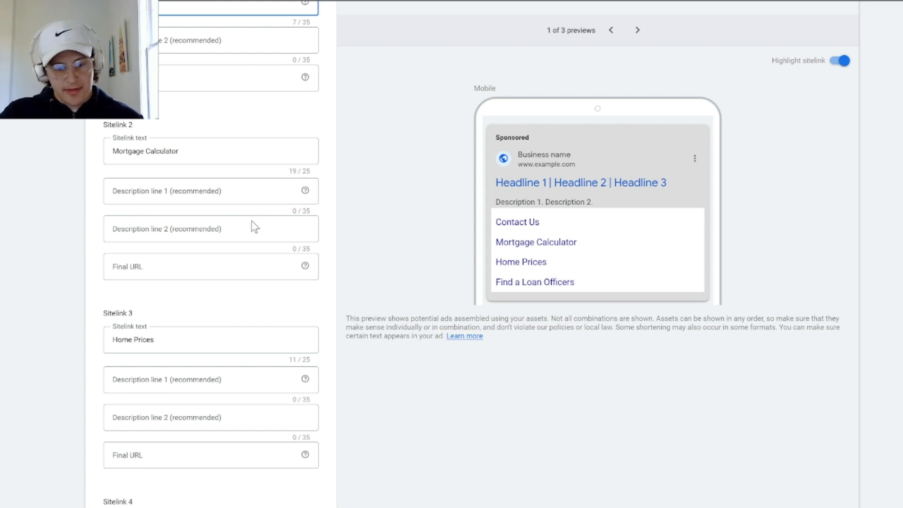
scroll(249, 213, "down", 4)
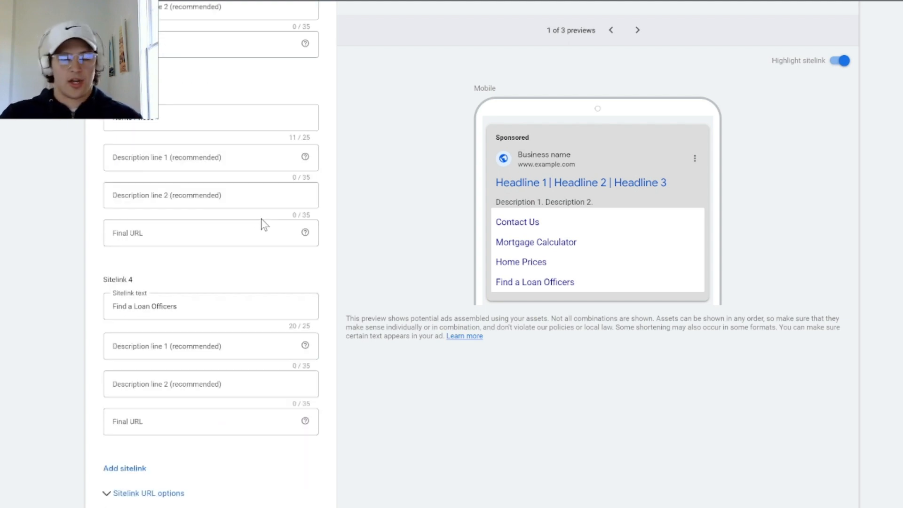
scroll(263, 225, "down", 2)
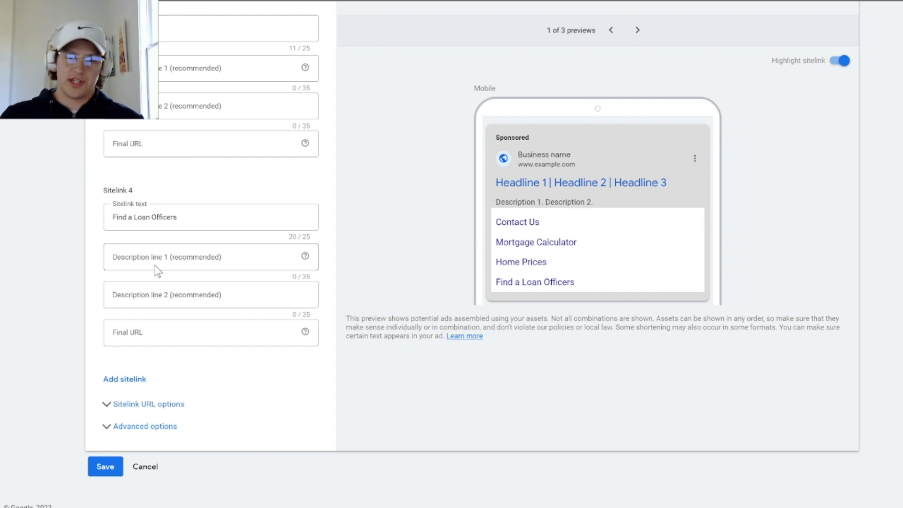
left_click(110, 408)
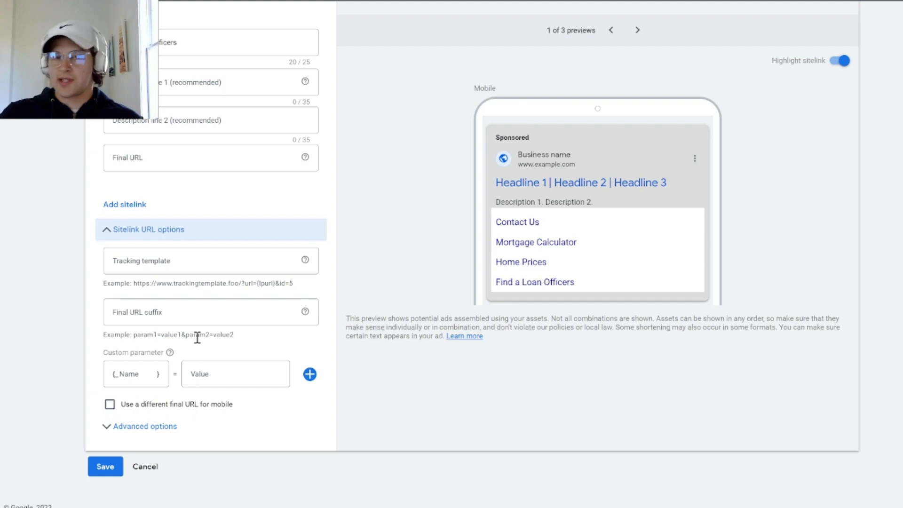
left_click(153, 468)
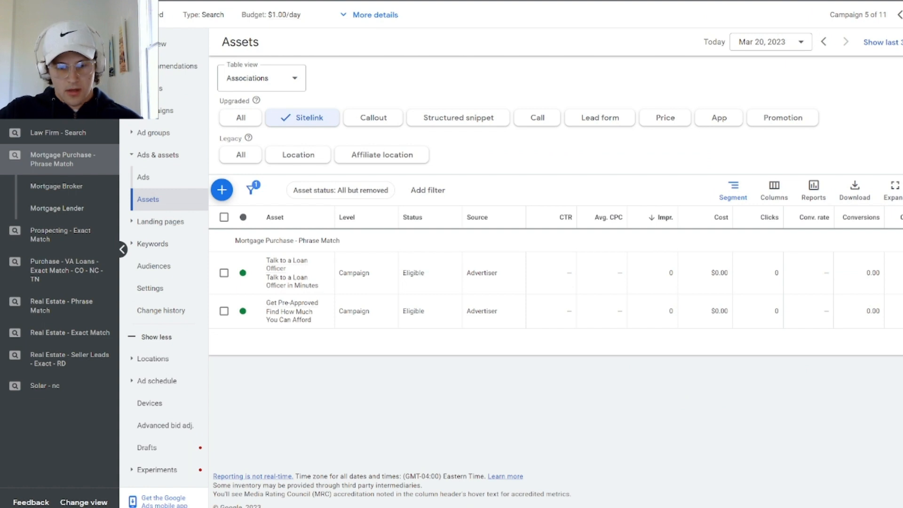
Start new callout assets for the campaign and set callout text 1 to "Low Rates".
left_click(375, 120)
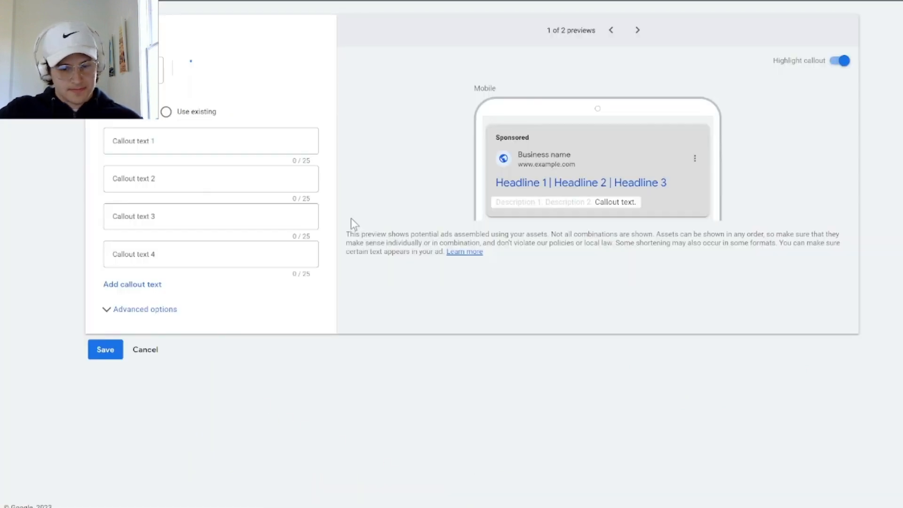
left_click(186, 145)
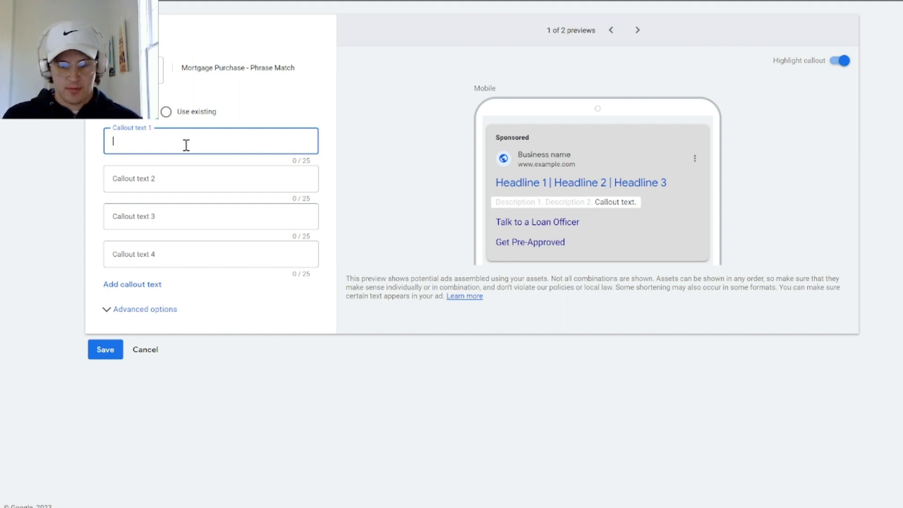
type("Low Rates")
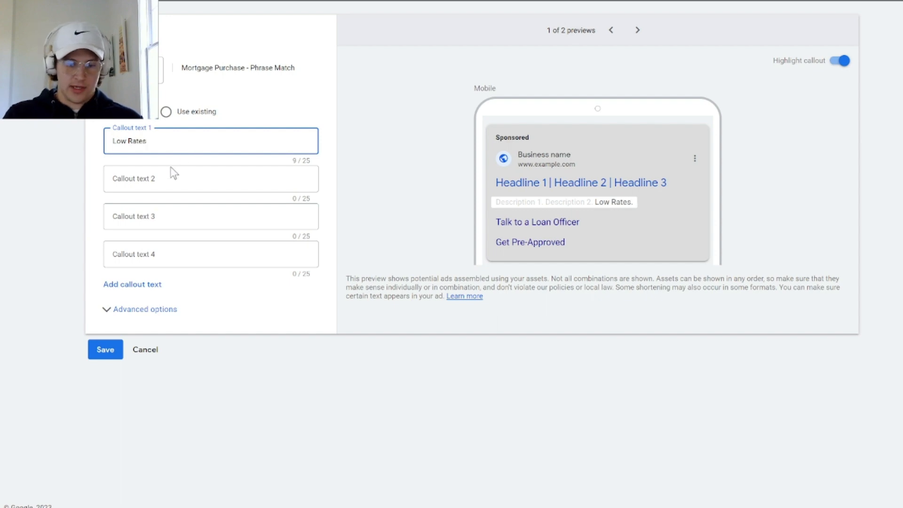
Set callout text 2 to "Great Services" and discard the new callouts without saving.
left_click(158, 178)
type("Great SErvi")
key("BackSpace")
key("BackSpace")
key("BackSpace")
key("BackSpace")
type("ervices")
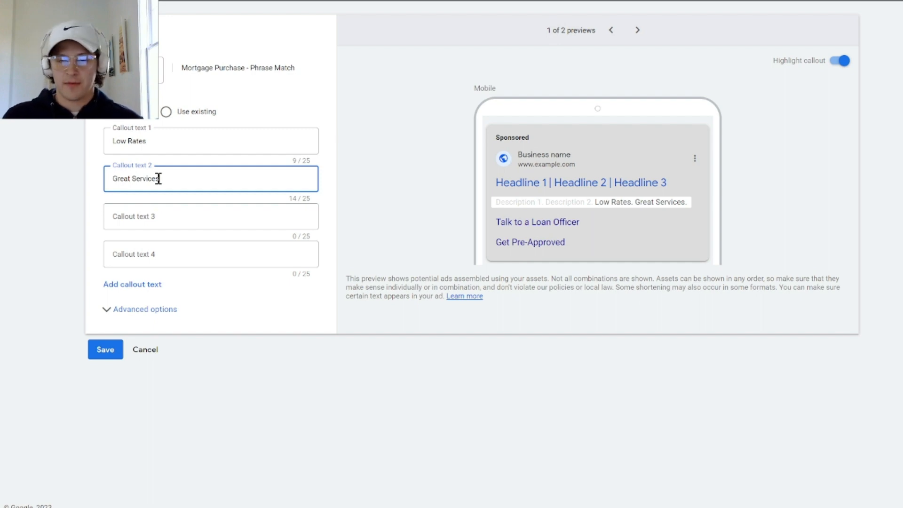
left_click(145, 353)
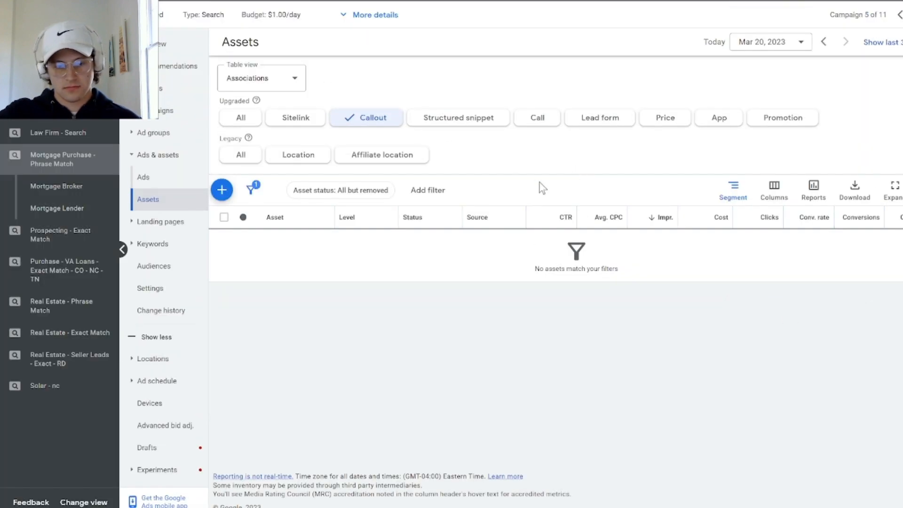
Start a new structured snippet asset for the campaign and set its English header type to Types.
left_click(454, 121)
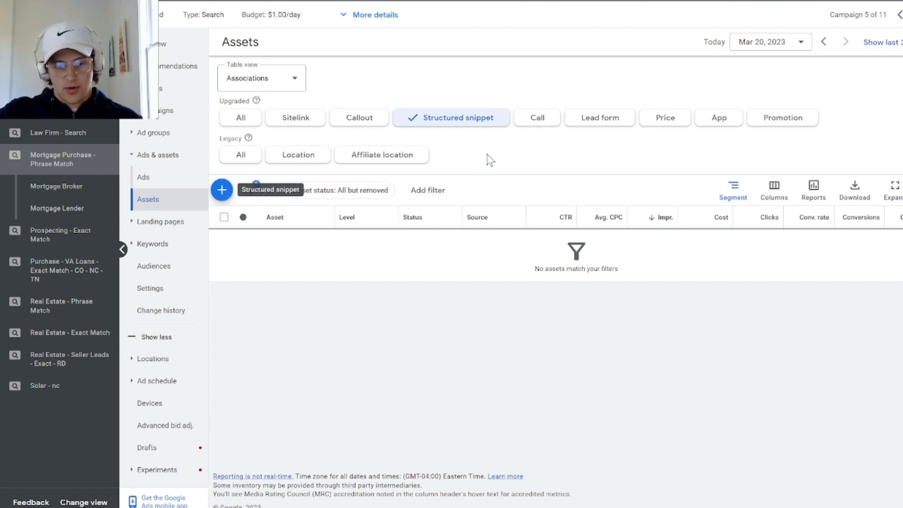
left_click(221, 190)
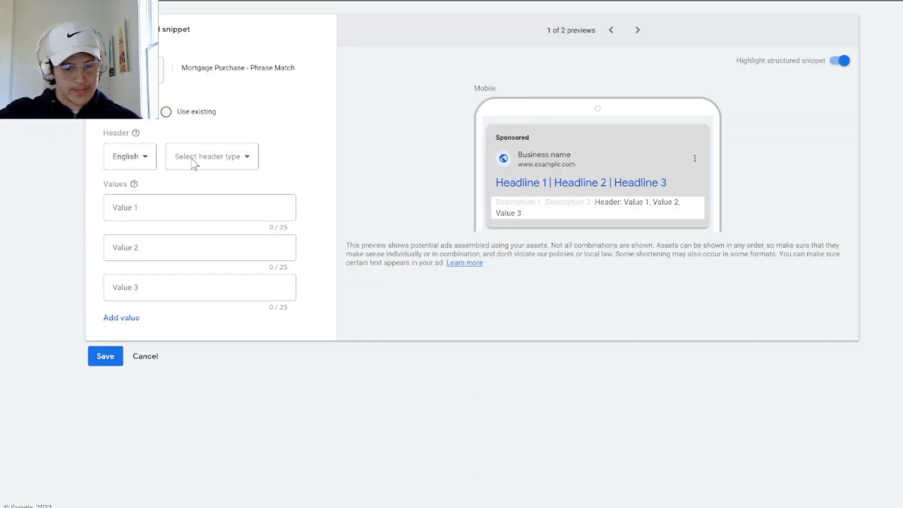
left_click(193, 162)
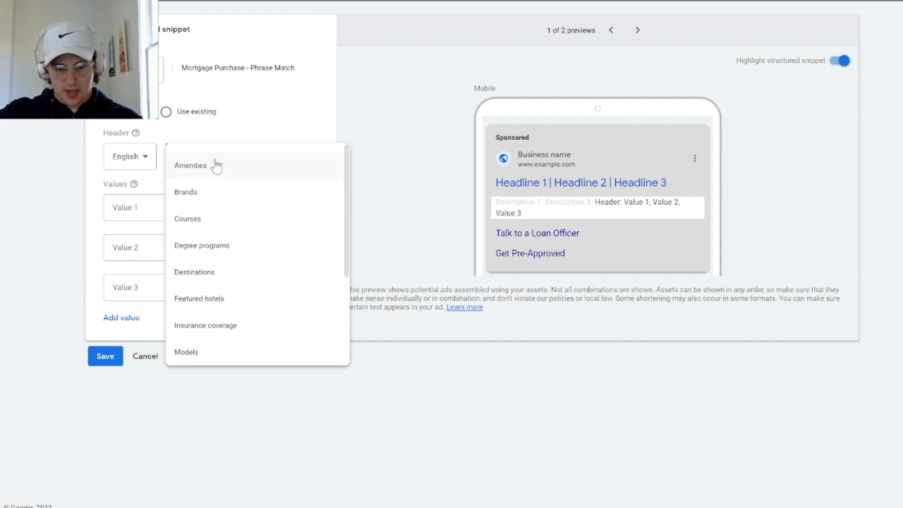
scroll(238, 322, "down", 3)
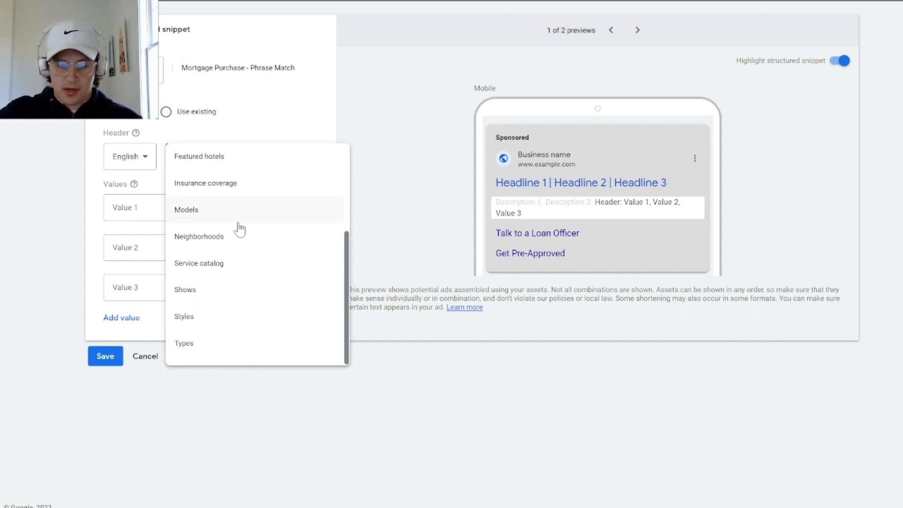
left_click(227, 351)
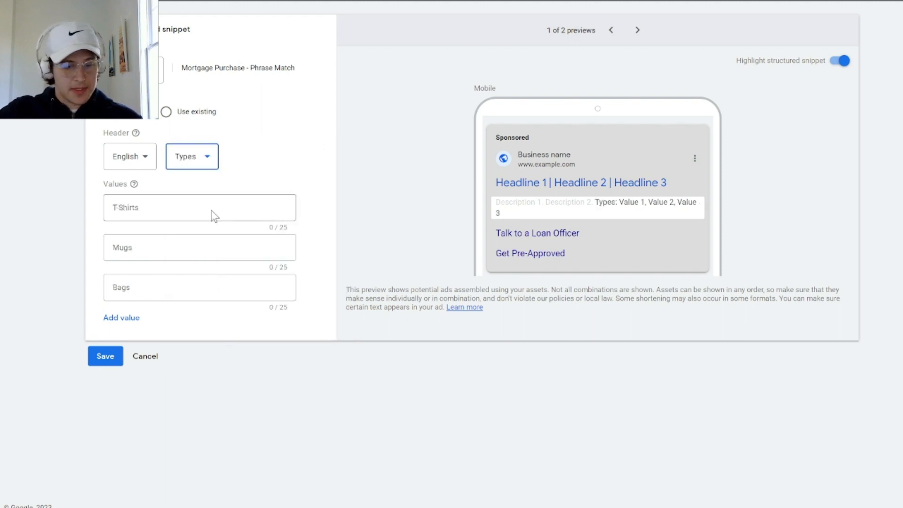
Enter the structured snippet values "FHA Loan", "VA Loan" and "Conventional", and discard the new snippet without saving.
left_click(197, 205)
type("FHA Loan")
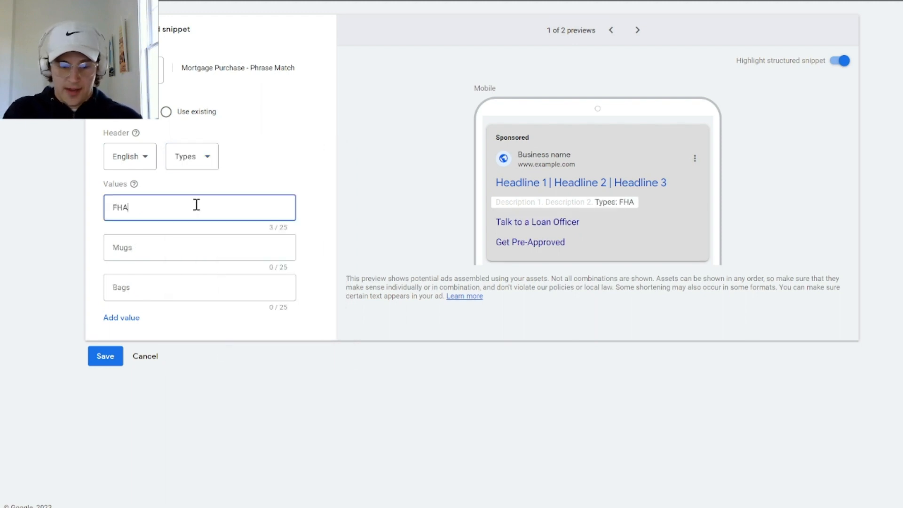
left_click(155, 253)
type("VA Loan")
left_click(133, 289)
type("Conventional")
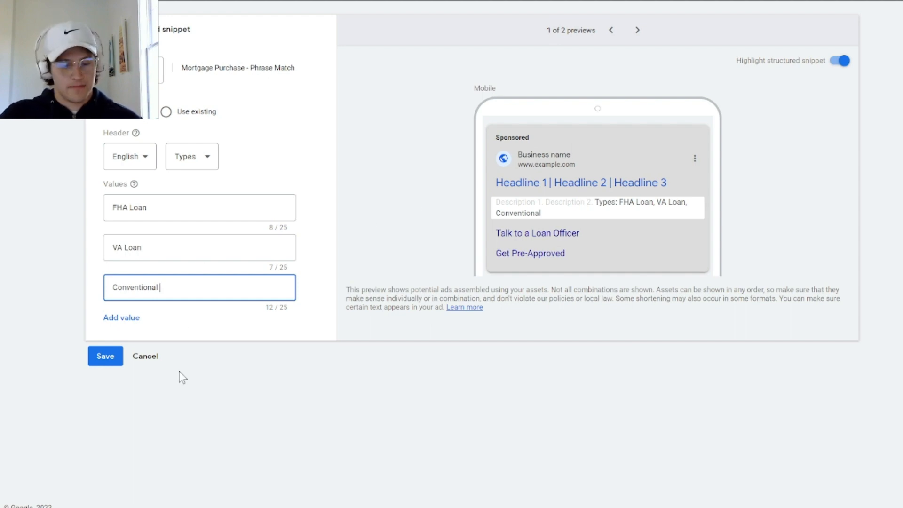
left_click(155, 363)
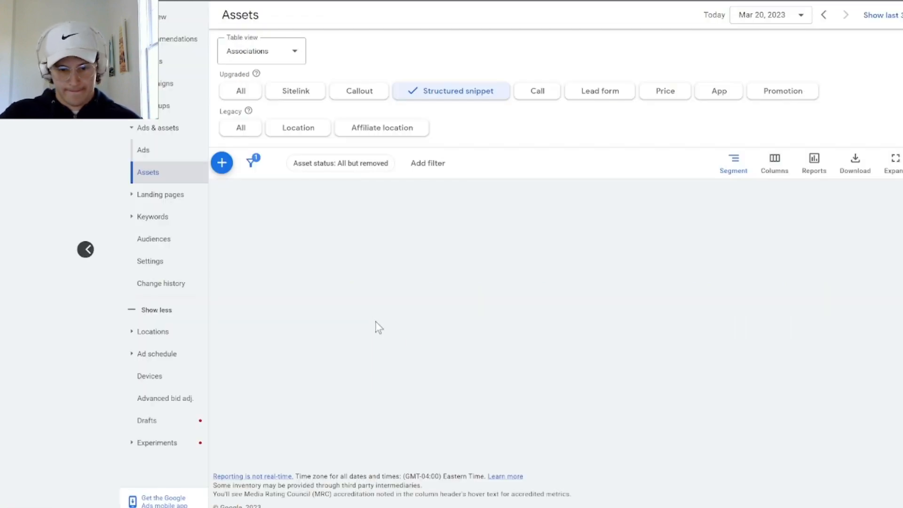
Open a new call asset, examine its phone number, bid adjustment and schedule options, and close it without saving.
scroll(541, 94, "up", 1)
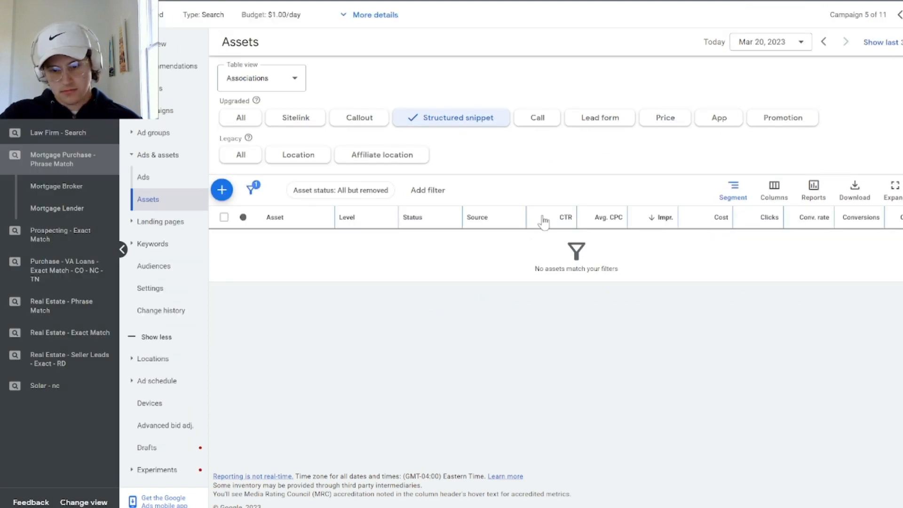
left_click(538, 123)
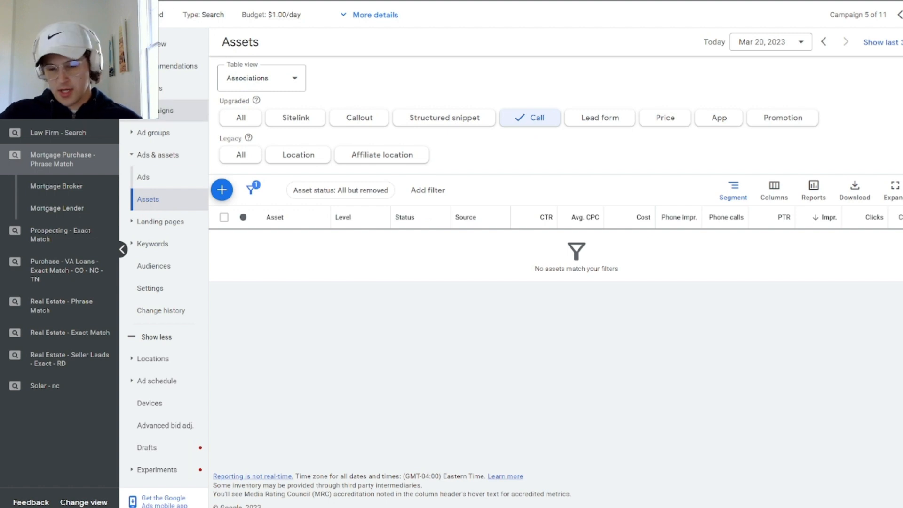
left_click(223, 197)
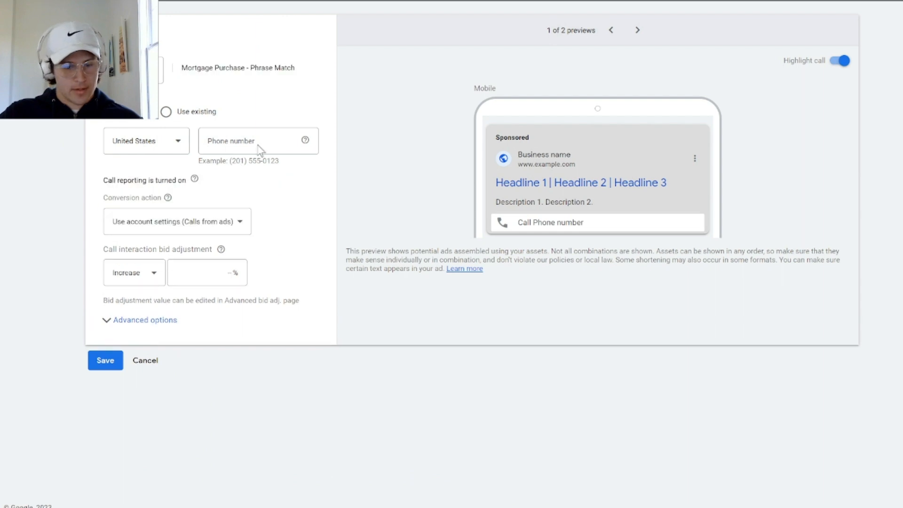
left_click(258, 143)
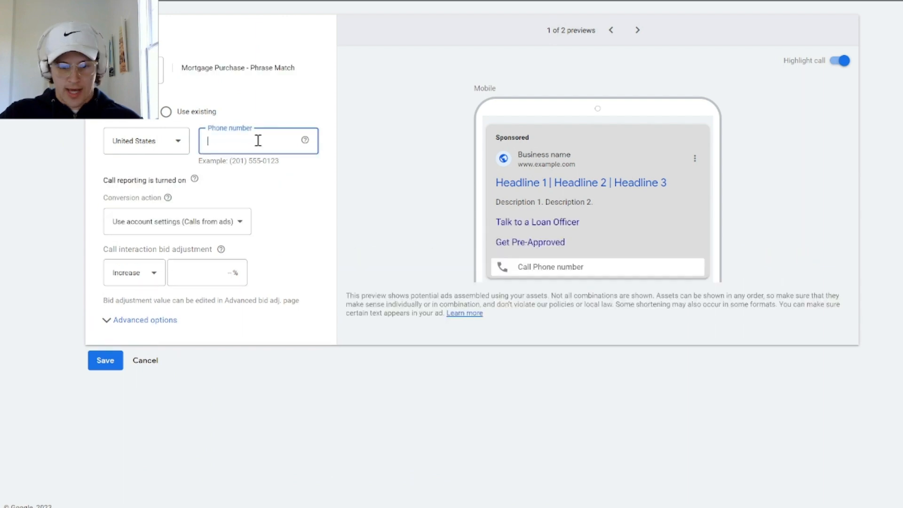
left_click(206, 273)
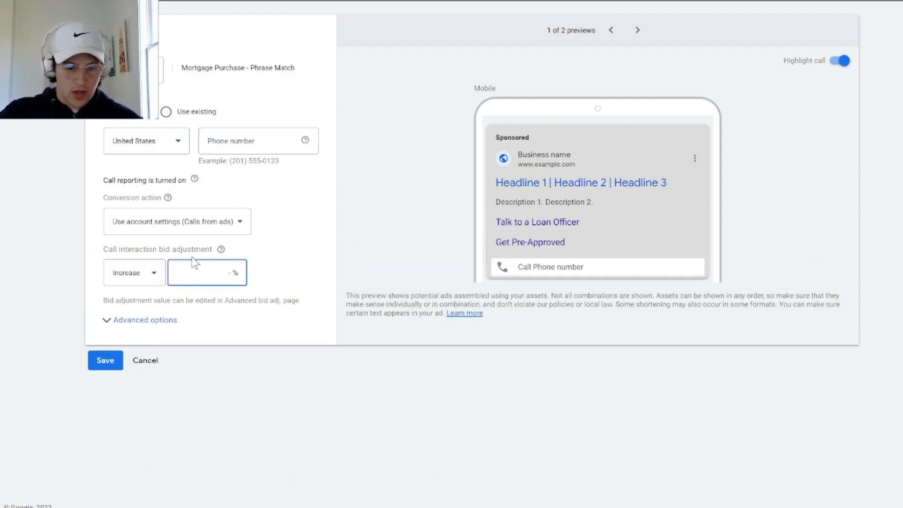
left_click(147, 323)
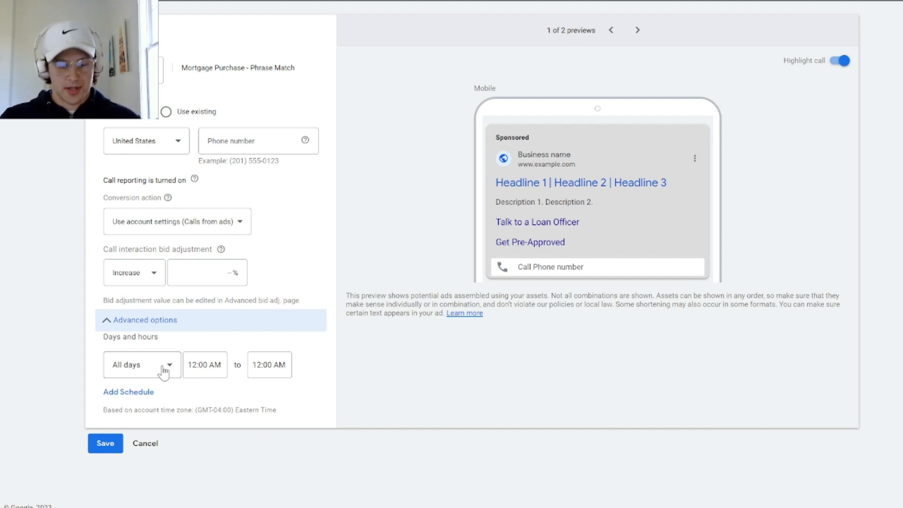
left_click(166, 461)
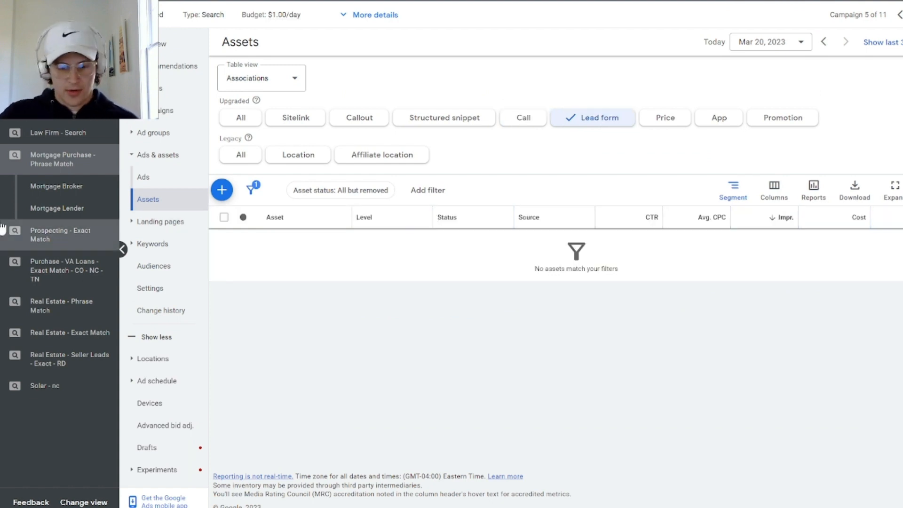
Open a new lead form asset, examine its question, submission message and call-to-action fields, and close it without saving.
left_click(221, 191)
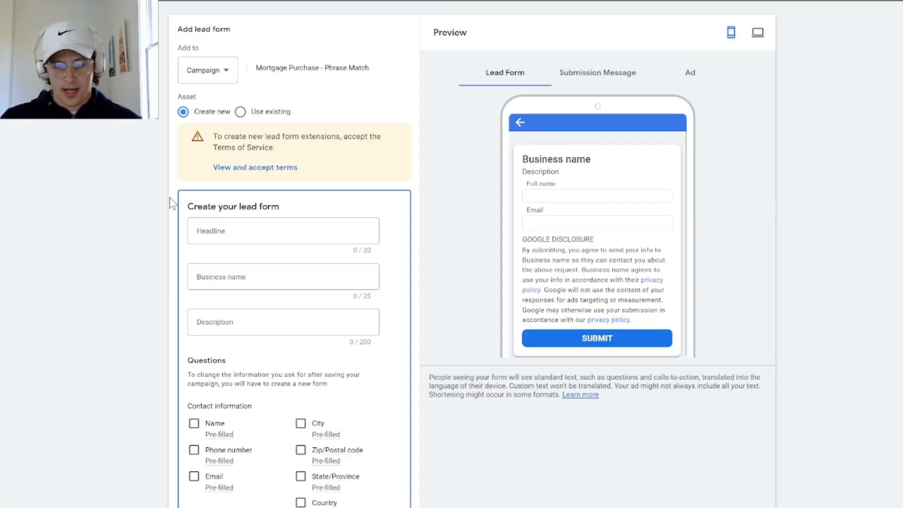
scroll(226, 235, "down", 5)
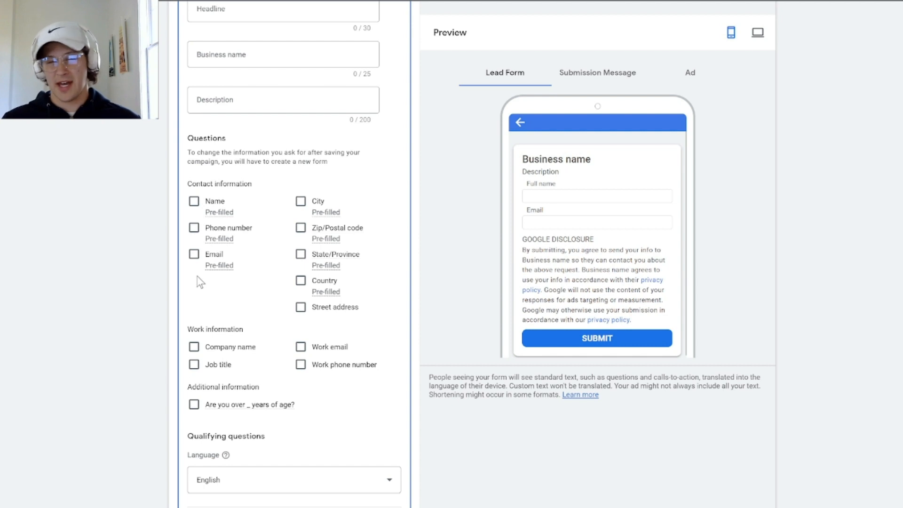
scroll(372, 181, "up", 5)
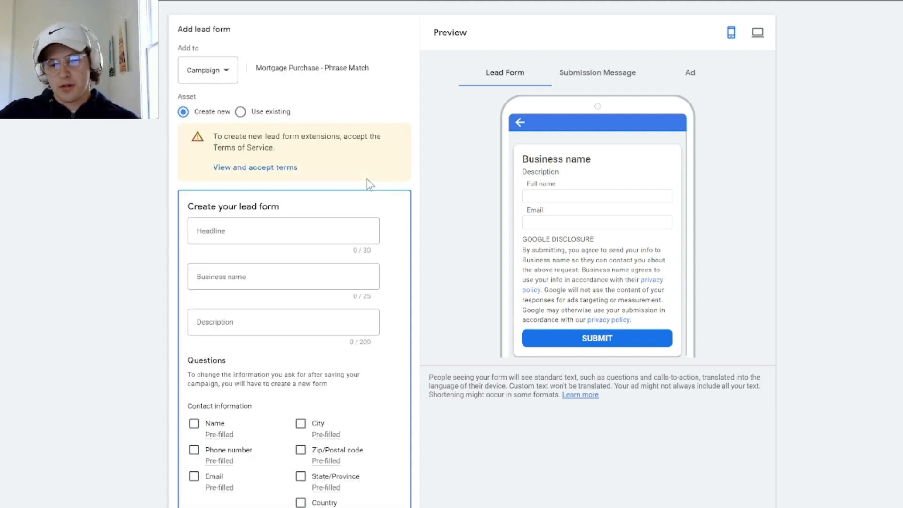
scroll(351, 185, "down", 2)
scroll(350, 185, "down", 5)
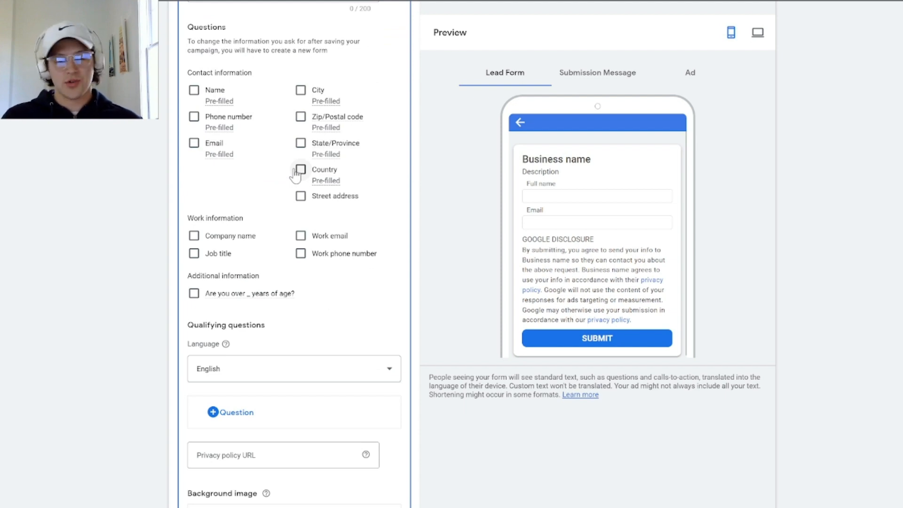
scroll(272, 222, "down", 15)
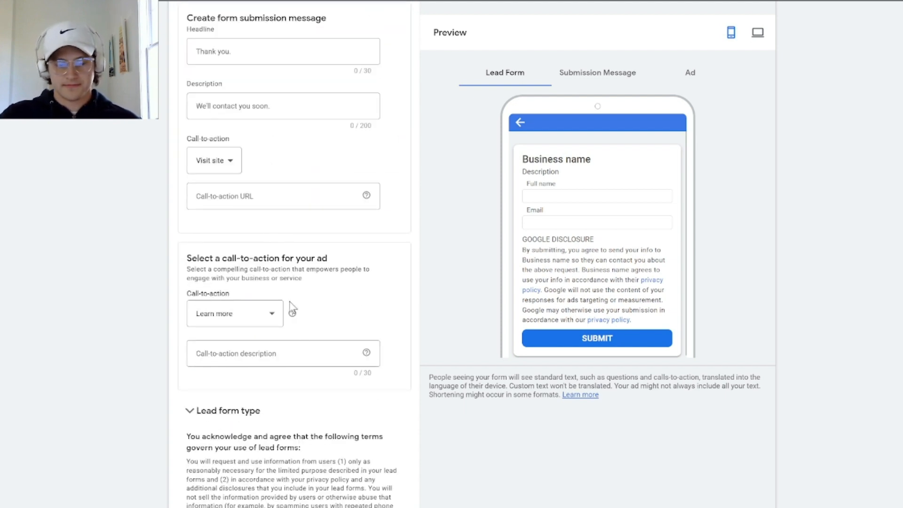
left_click(233, 475)
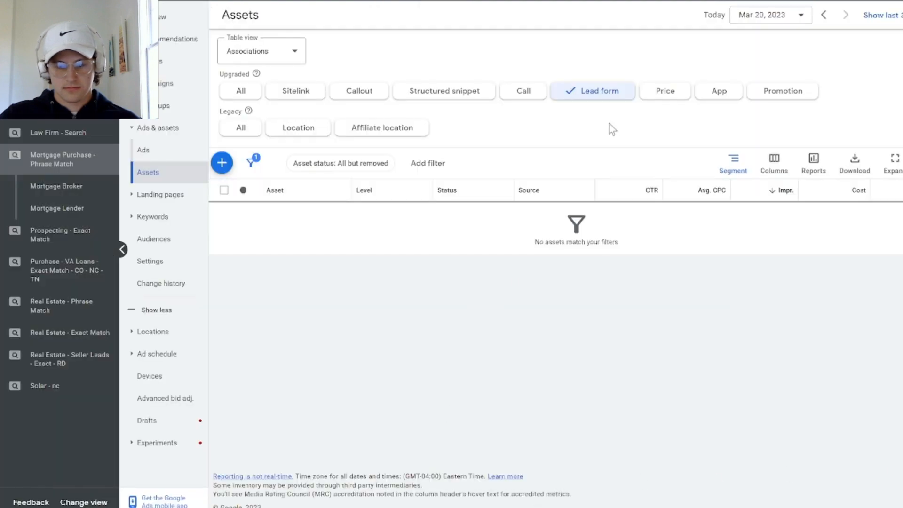
Show the campaign's price, app and promotion assets one after another.
left_click(663, 123)
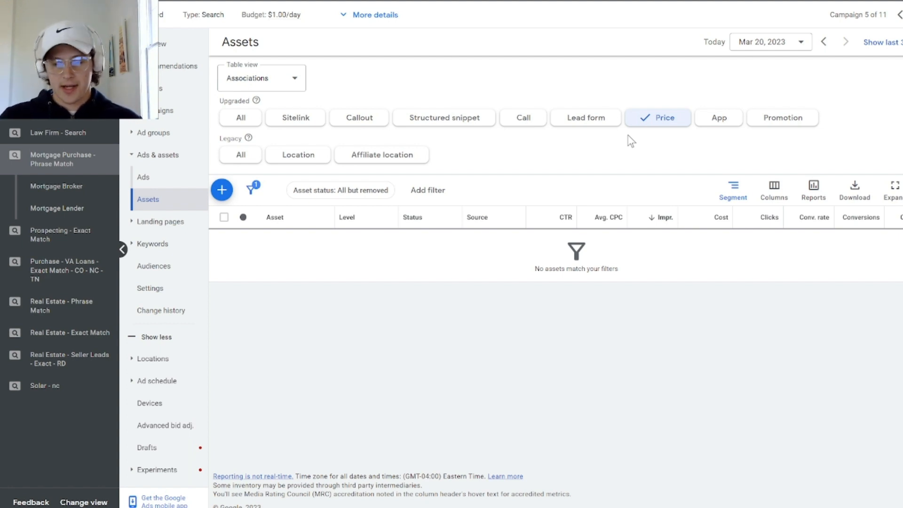
left_click(719, 118)
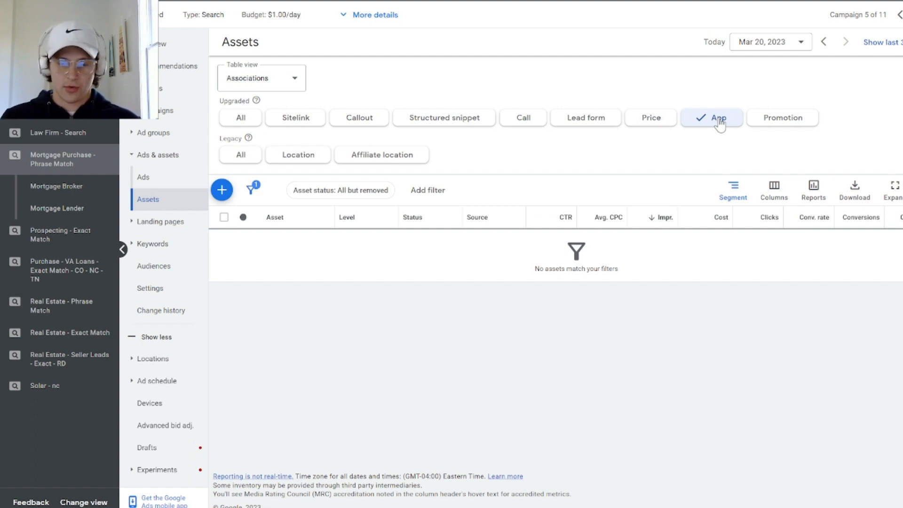
left_click(797, 121)
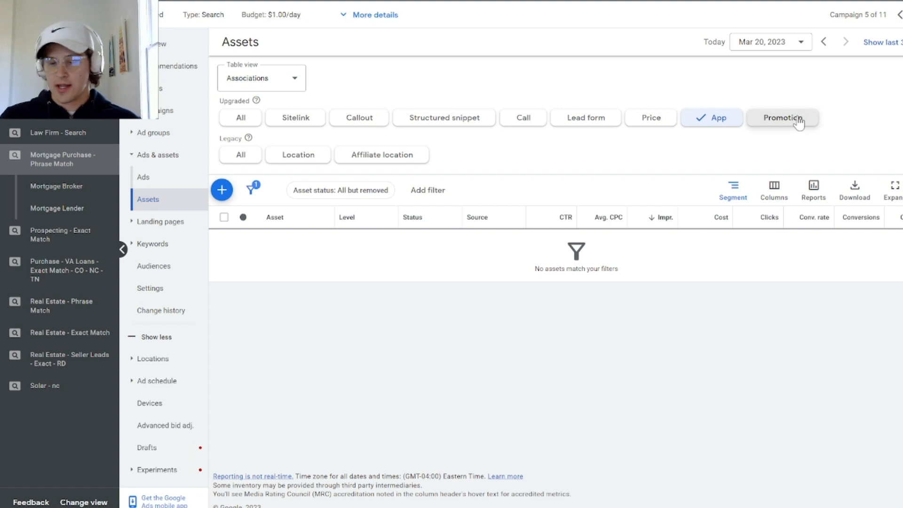